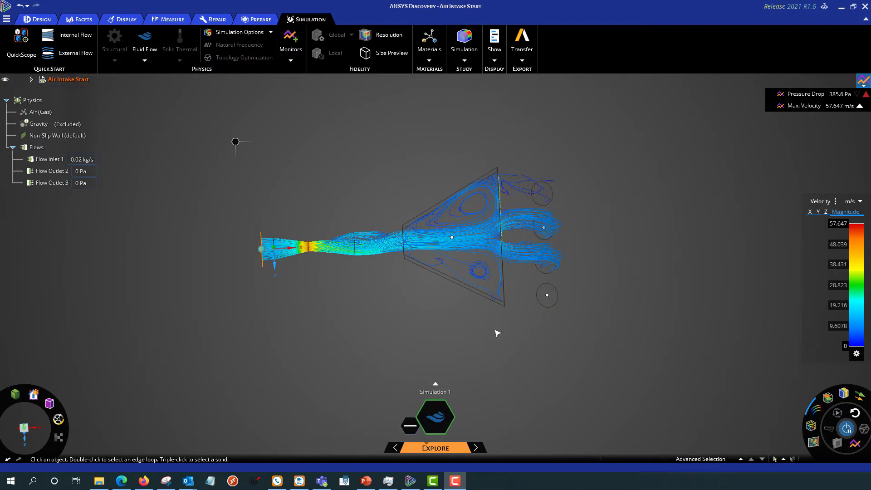
Step: Add a Volume Flow 1 monitor on the top and bottom outlet faces
mouse_move(547, 295)
middle_down()
mouse_move(584, 282)
mouse_move(552, 292)
middle_up()
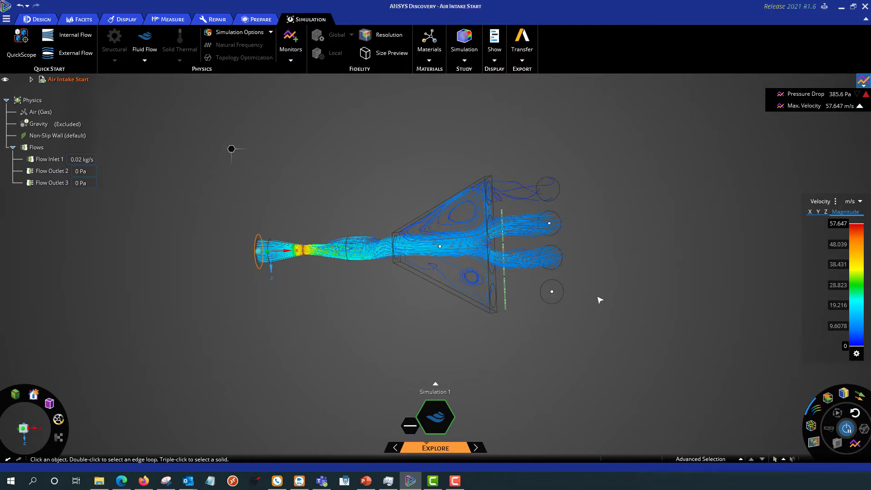
middle_drag(615, 264, 544, 186)
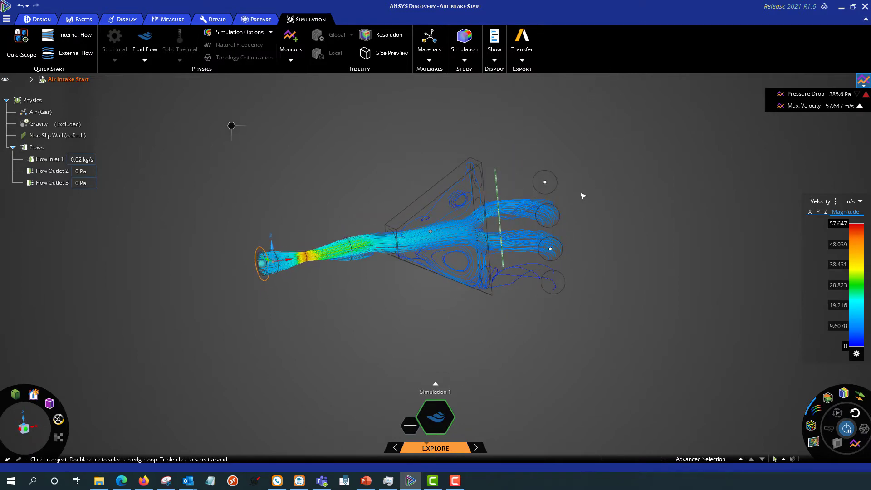
click(547, 183)
ctrl+click(558, 286)
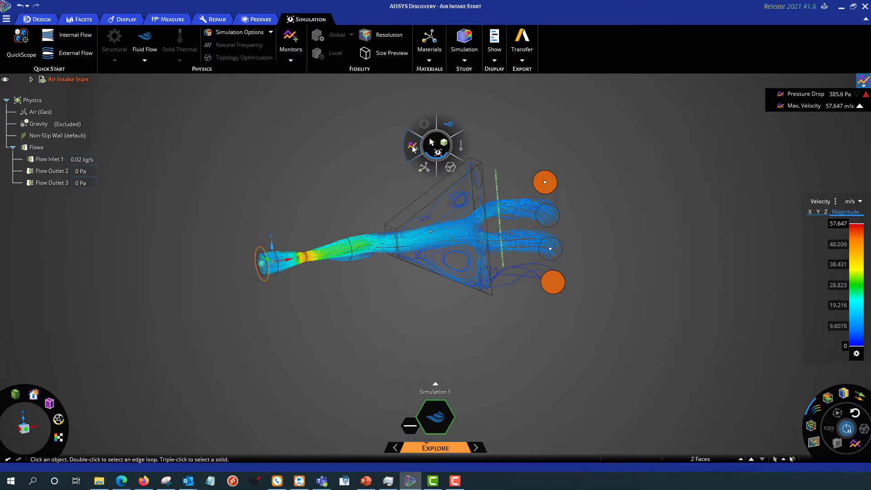
click(412, 146)
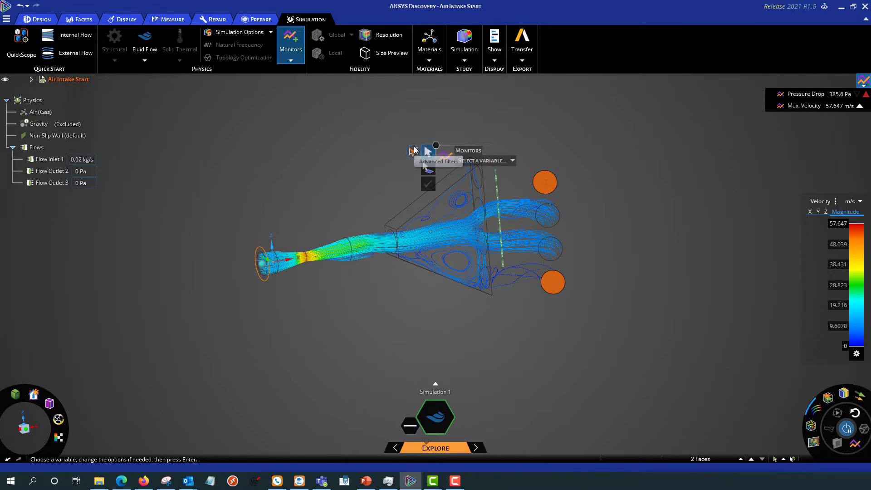
click(499, 161)
click(483, 233)
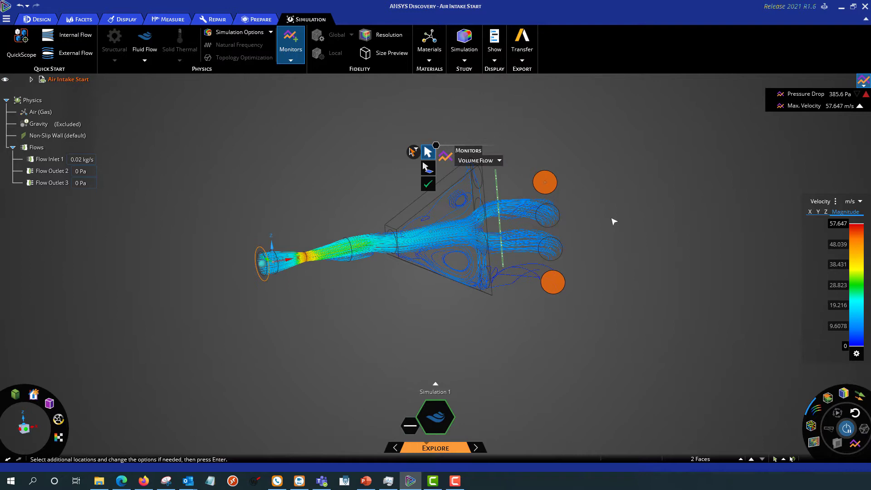
click(428, 185)
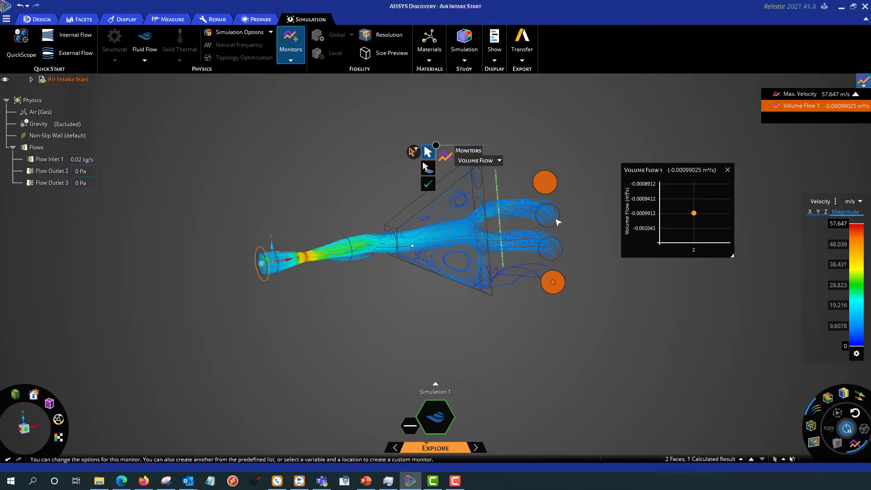
Step: Add a Volume Flow 2 monitor on the middle outlets and place both charts side by side
click(561, 244)
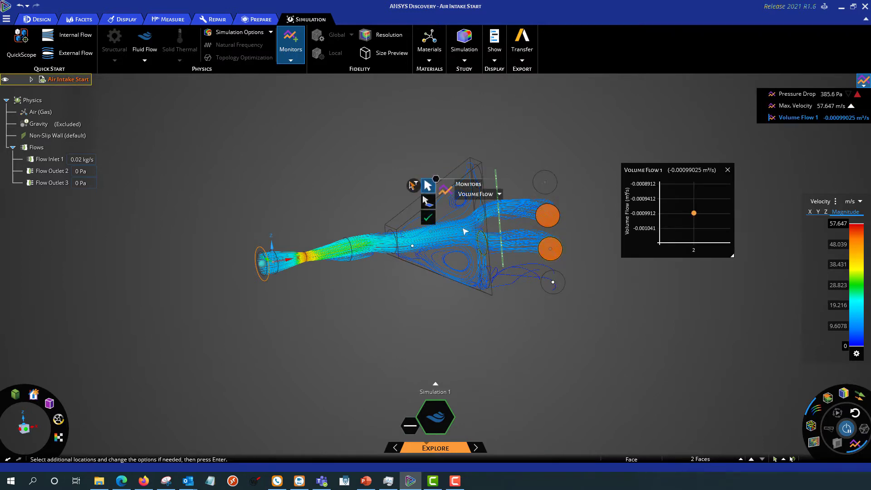
click(429, 219)
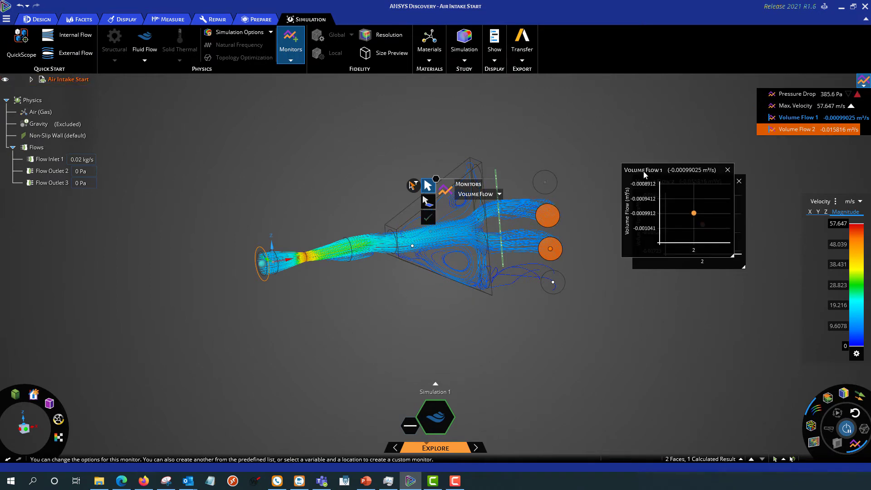
drag(642, 171, 552, 97)
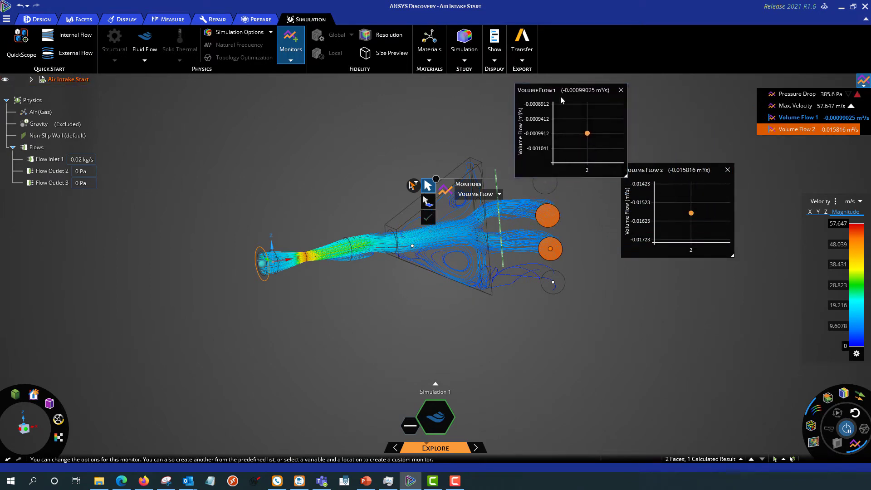
drag(657, 170, 665, 91)
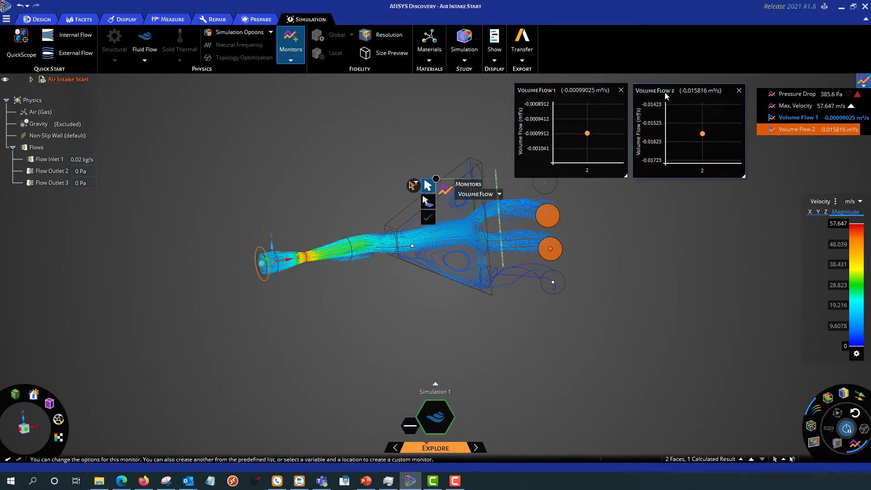
shift+middle_drag(587, 251, 536, 291)
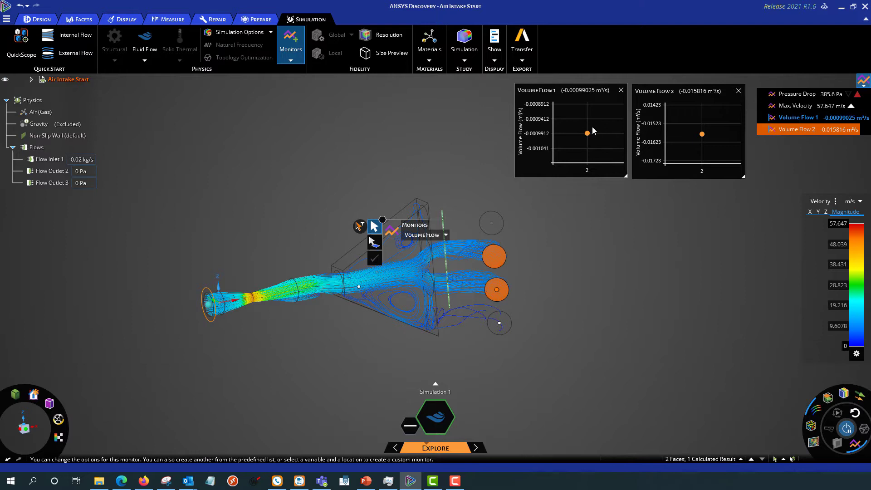
mouse_move(588, 135)
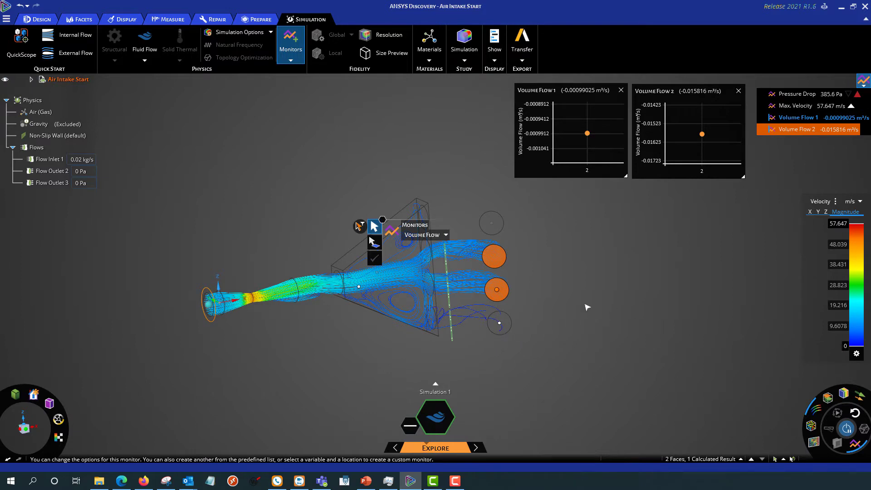
Step: Move the inlet pipe faces and edges about 181 mm left, away from the plenum
click(39, 22)
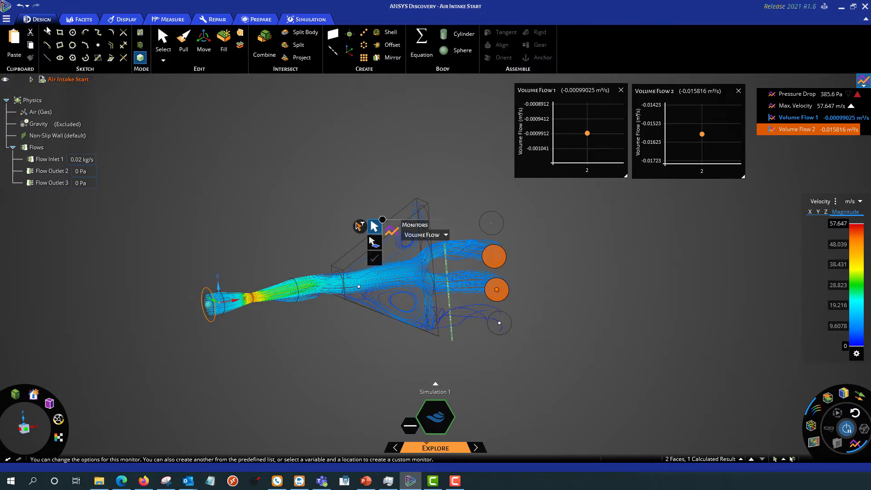
click(203, 38)
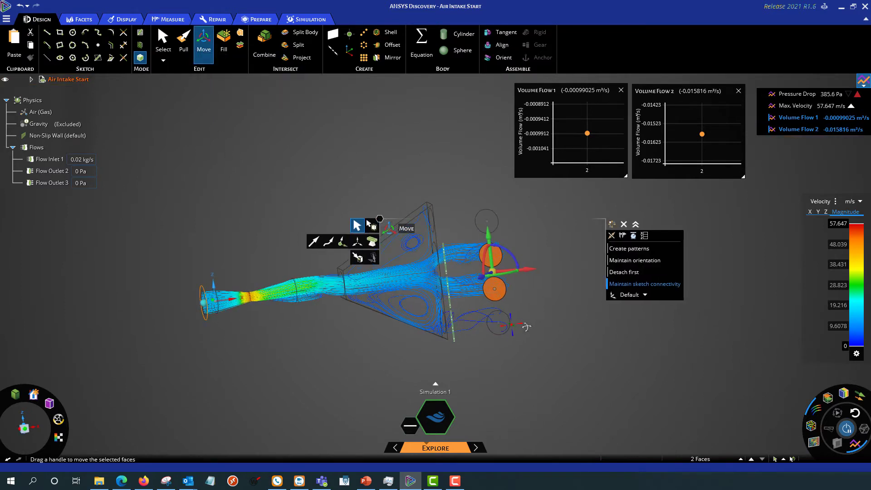
drag(169, 219, 368, 360)
scroll(332, 271, up, 5)
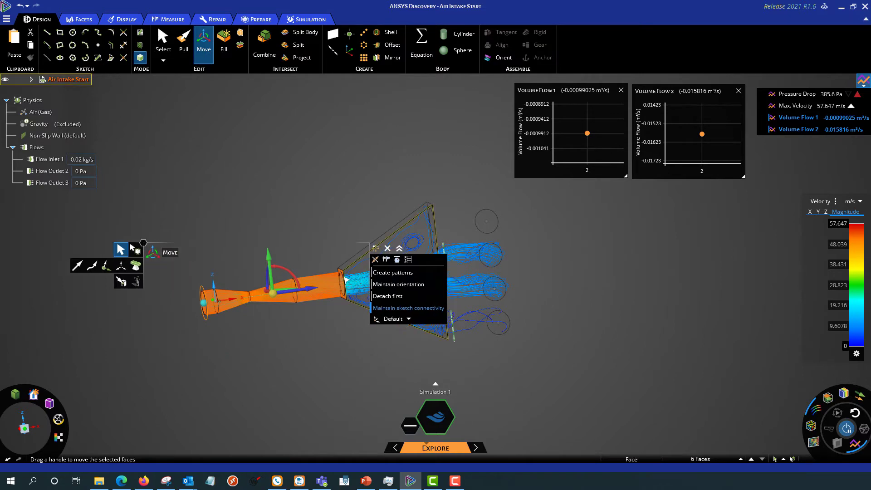
ctrl+click(325, 248)
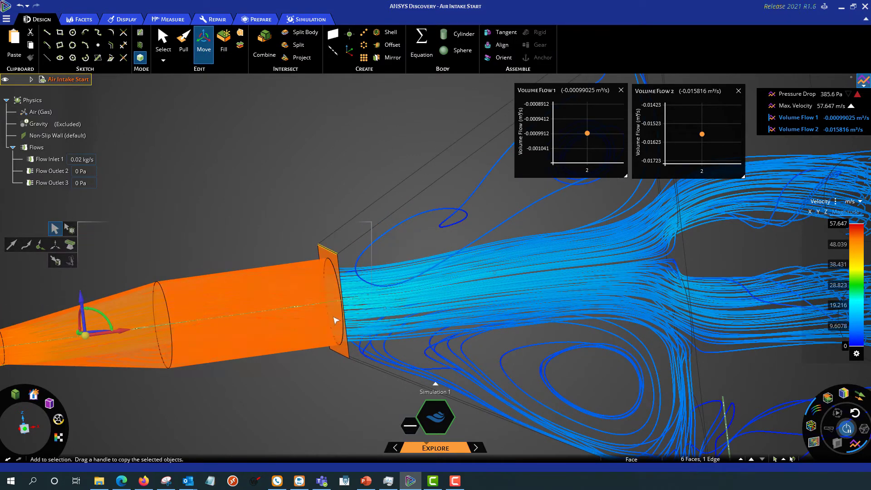
ctrl+click(341, 357)
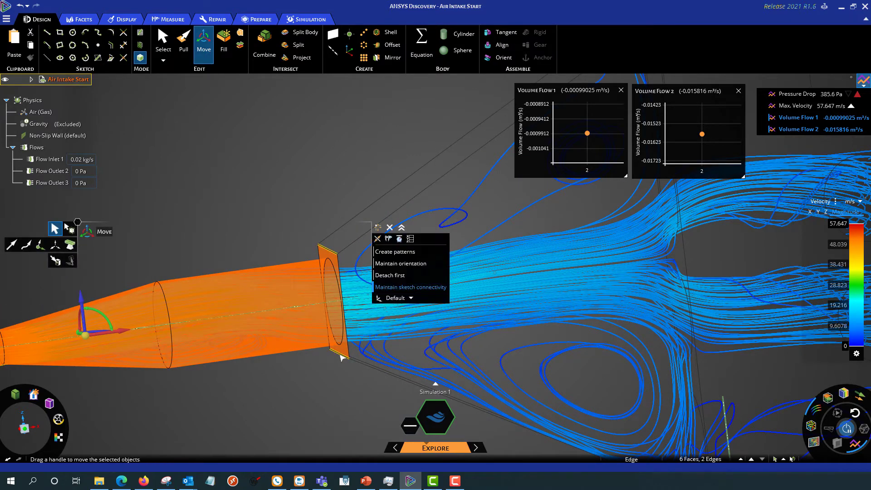
scroll(301, 245, down, 5)
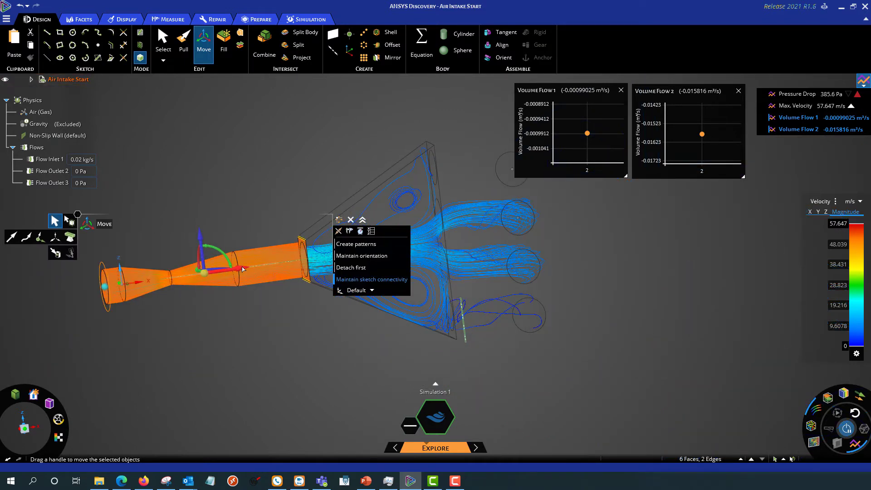
drag(243, 270, 118, 290)
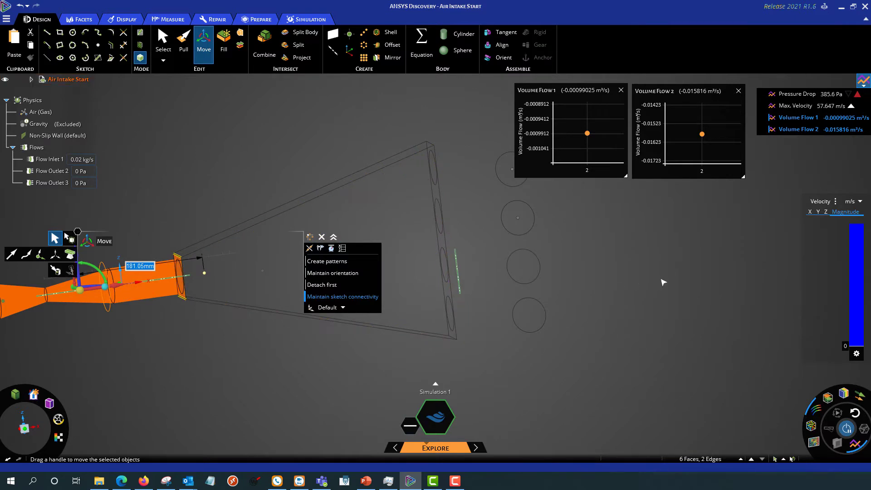
scroll(663, 286, down, 4)
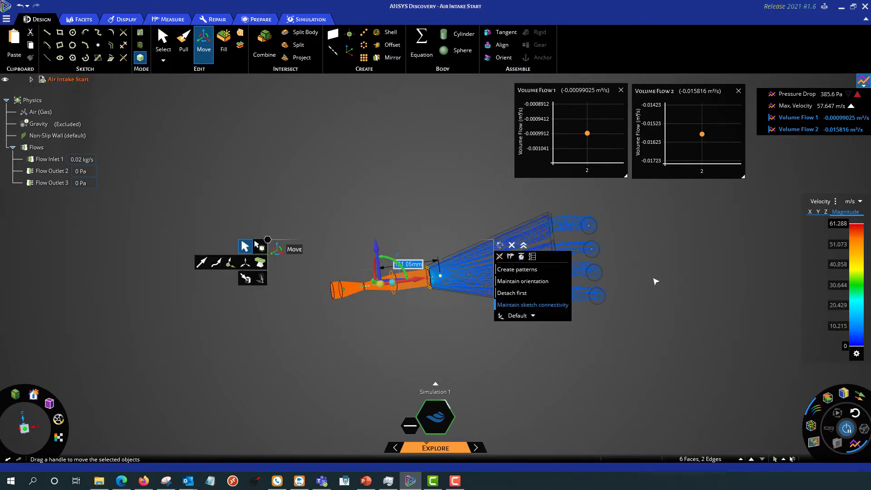
key(Escape)
middle_drag(638, 292, 615, 301)
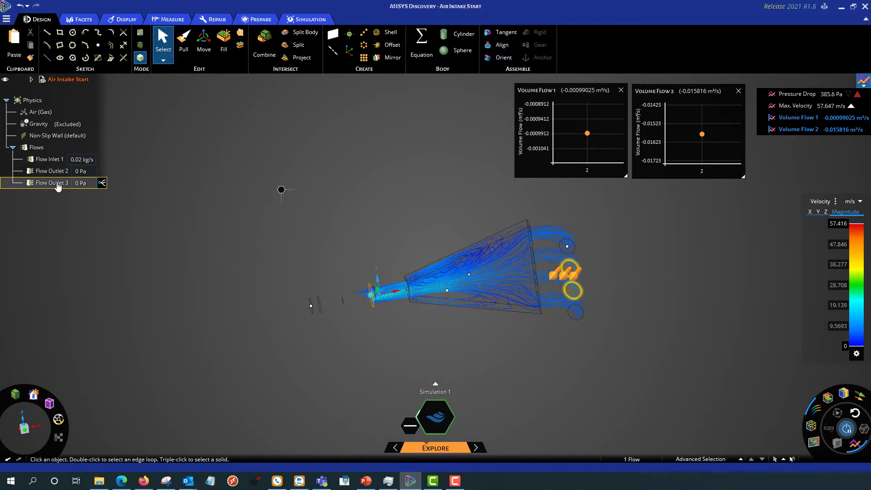
Step: Rotate the inlet face slightly using its transform handle
click(371, 299)
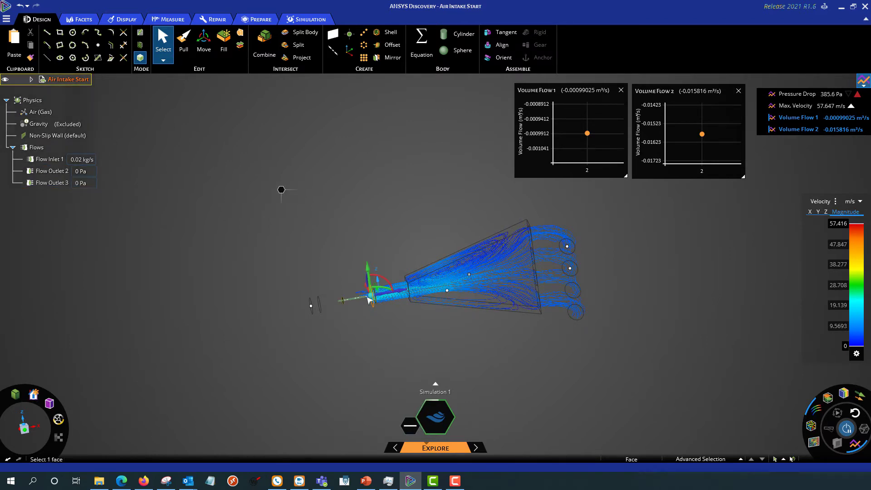
scroll(372, 300, up, 2)
scroll(371, 299, up, 2)
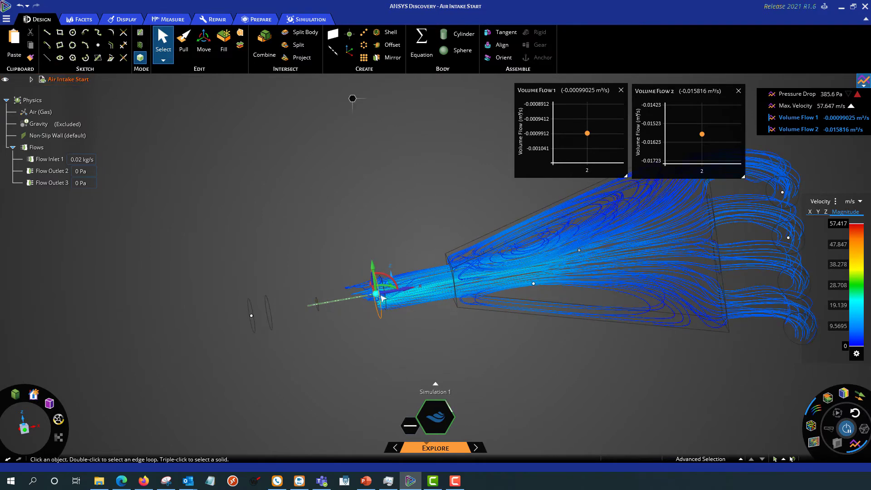
click(378, 297)
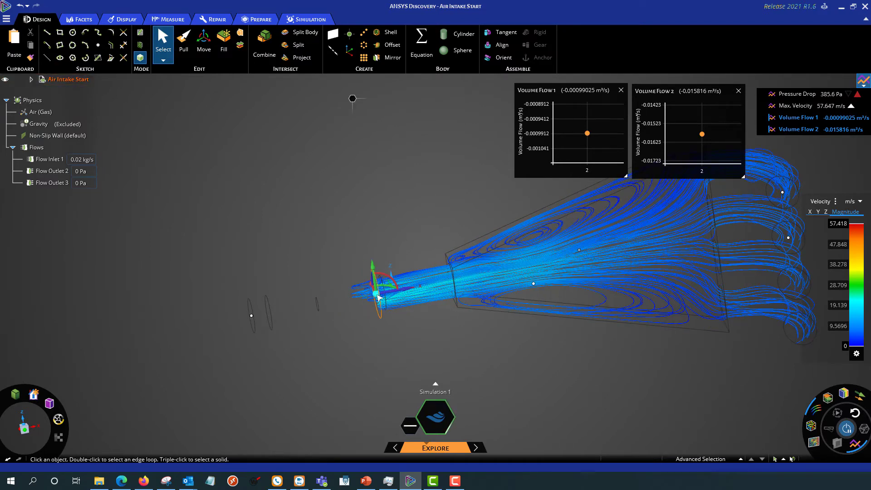
drag(398, 295, 280, 308)
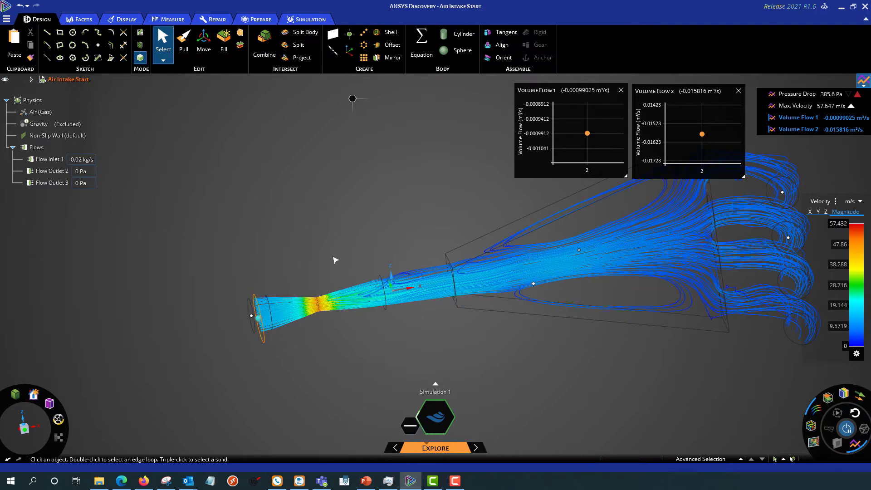
Step: Display the intake's velocity flow as particles instead of streamlines
middle_drag(309, 272, 367, 308)
middle_drag(495, 329, 424, 348)
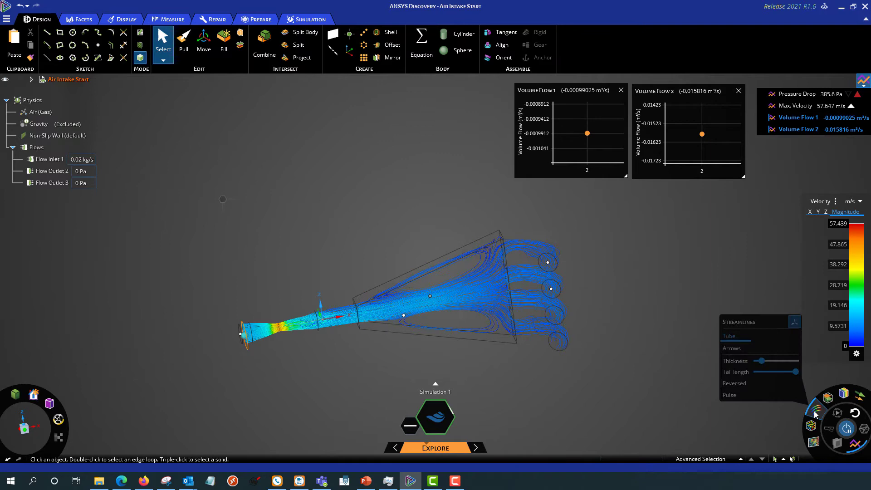
click(811, 427)
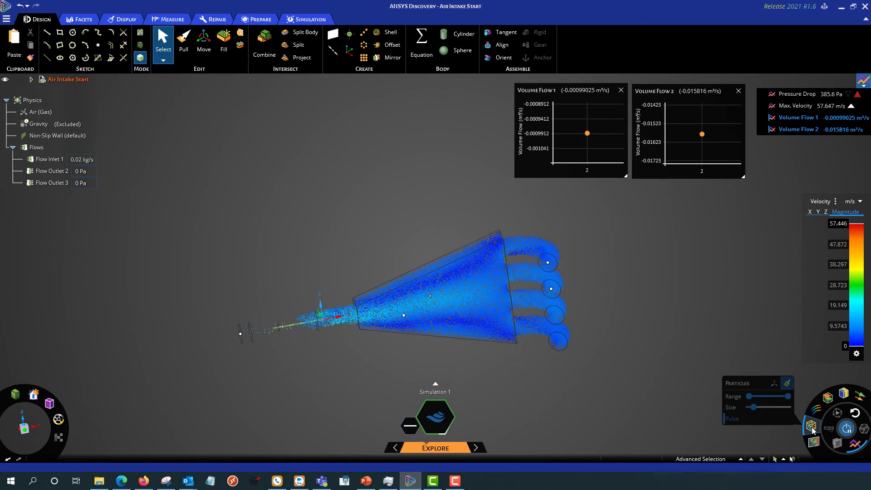
Step: Replace the particle display with velocity vectors and shrink the arrow size
click(814, 443)
click(858, 398)
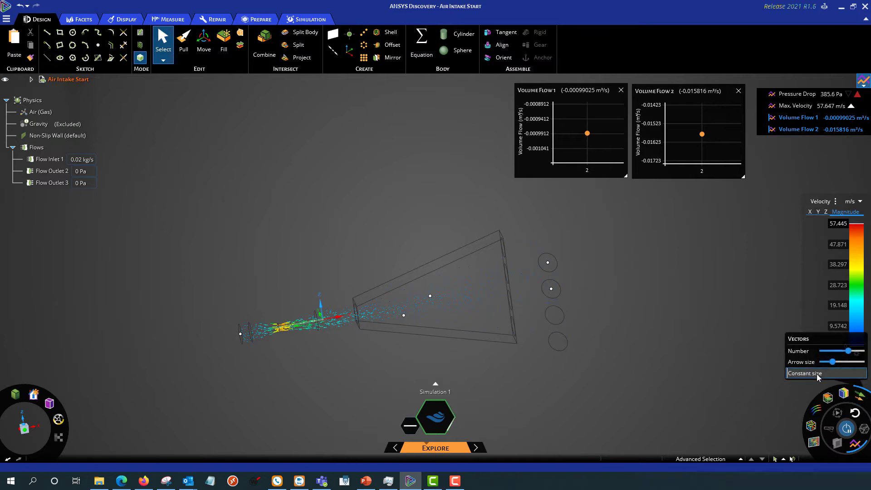
drag(833, 367, 824, 364)
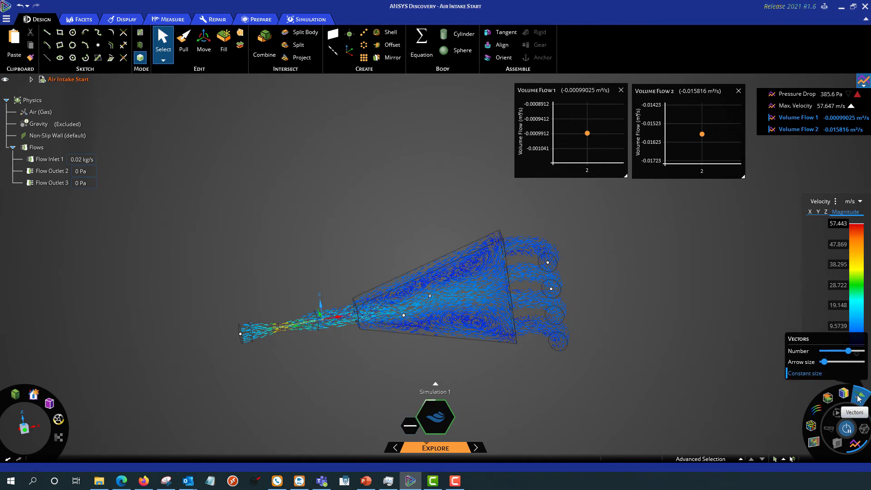
Step: Show surface contours, check Total Pressure, then return the legend to Velocity (0–57.443 m/s)
click(843, 394)
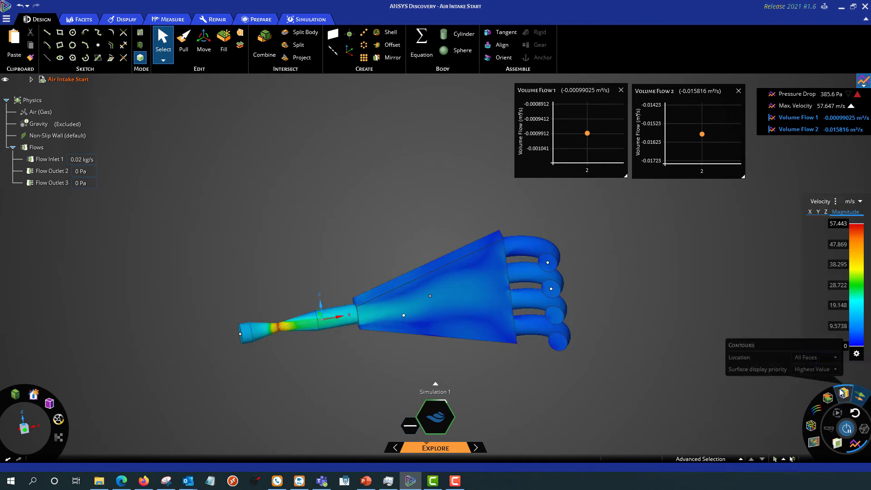
click(835, 203)
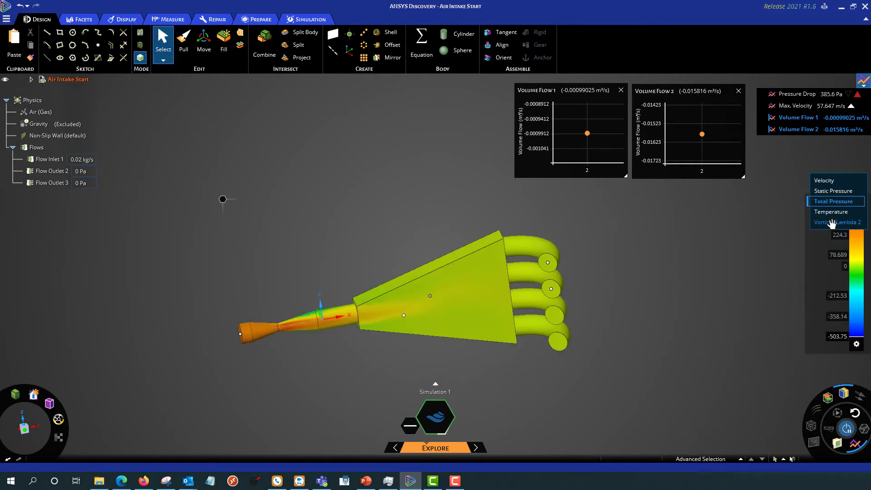
click(834, 201)
click(840, 204)
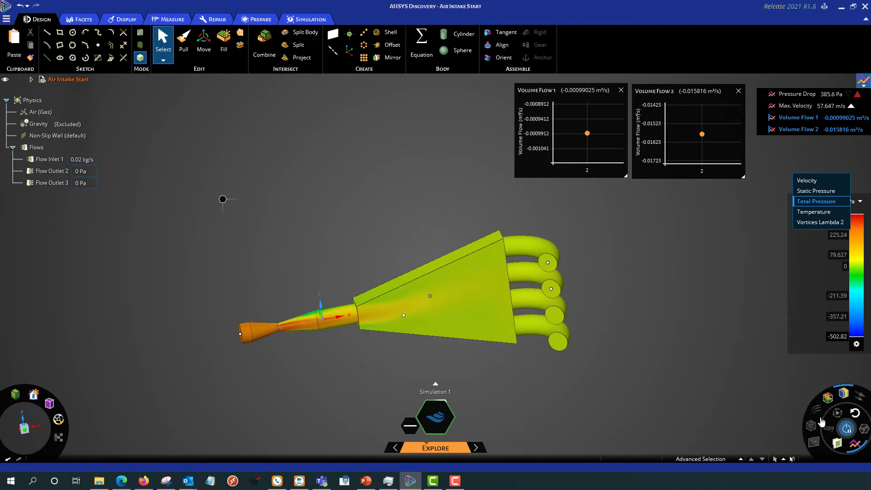
click(807, 183)
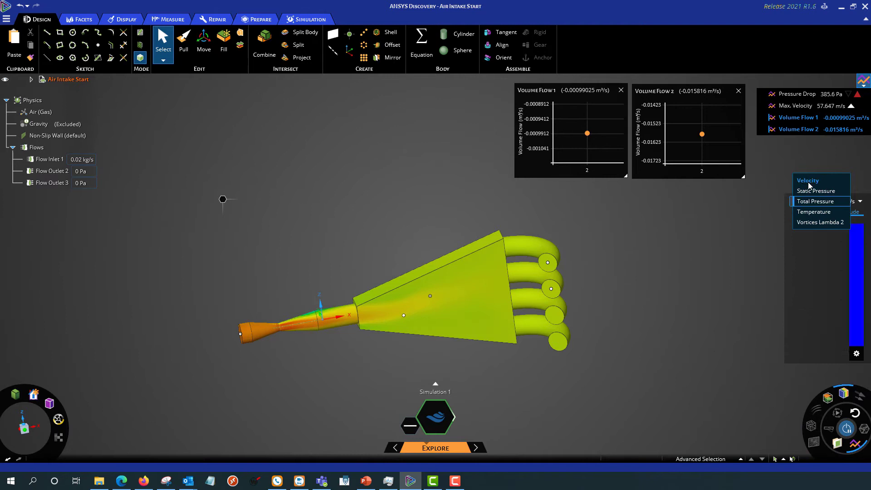
Step: Enable velocity flow lines and rotate, enlarge and slide the seed plane lengthwise through the intake
click(813, 444)
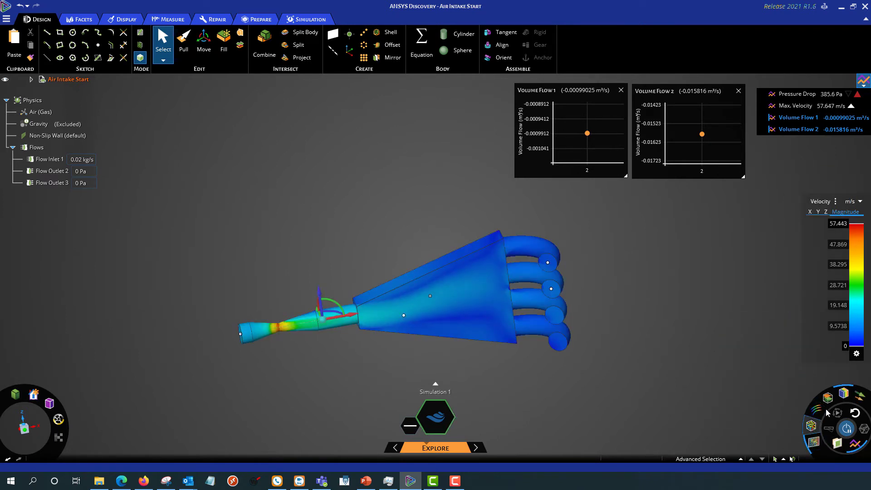
middle_drag(672, 258, 362, 281)
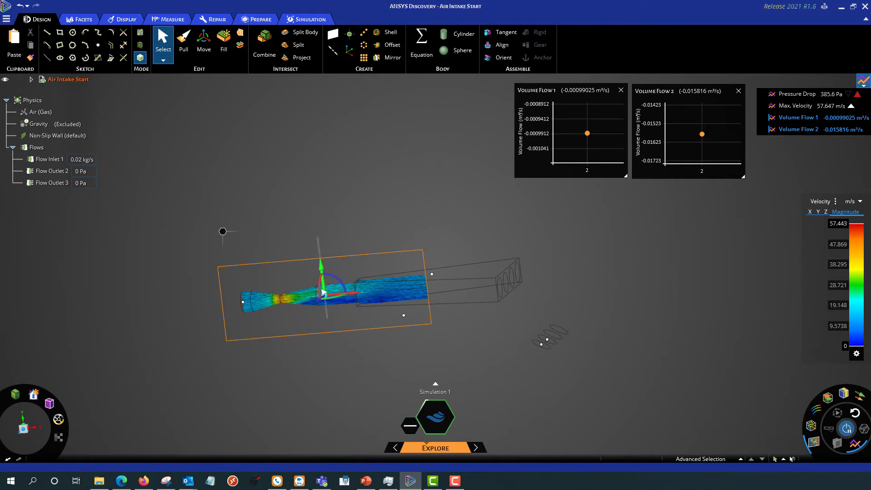
drag(326, 297, 363, 346)
middle_drag(364, 346, 430, 236)
drag(431, 236, 458, 229)
drag(352, 286, 414, 278)
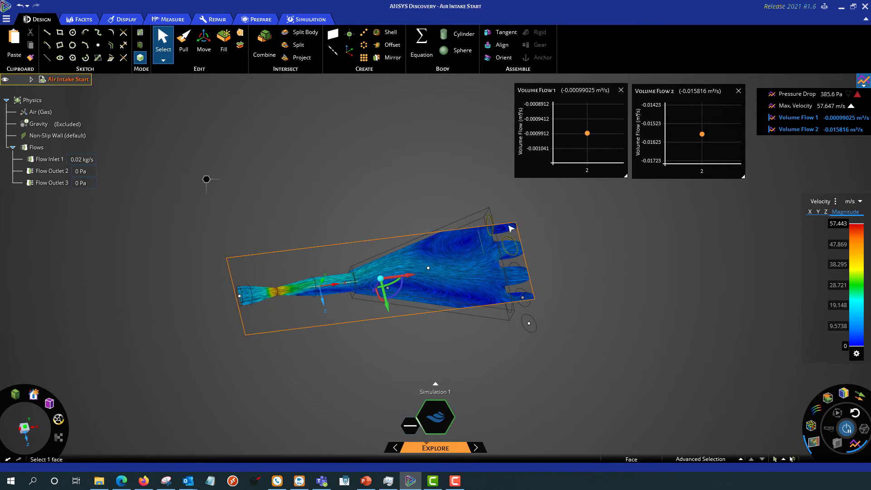
drag(511, 225, 496, 197)
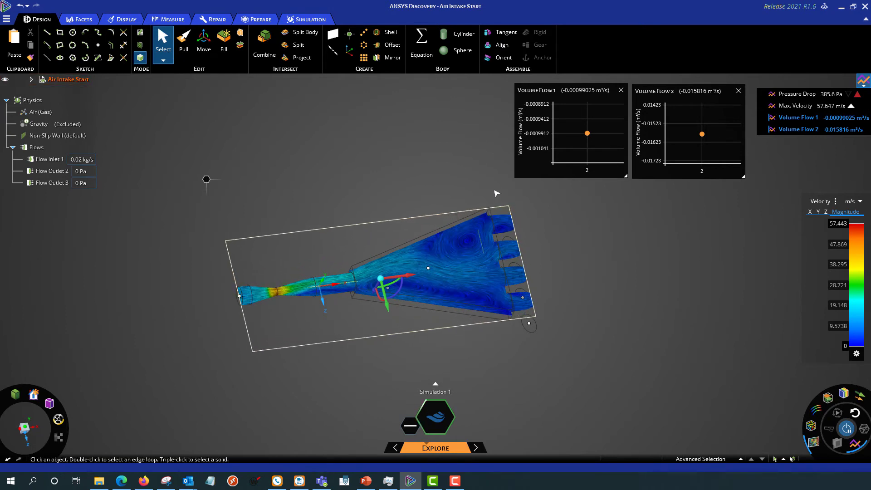
middle_drag(496, 190, 537, 307)
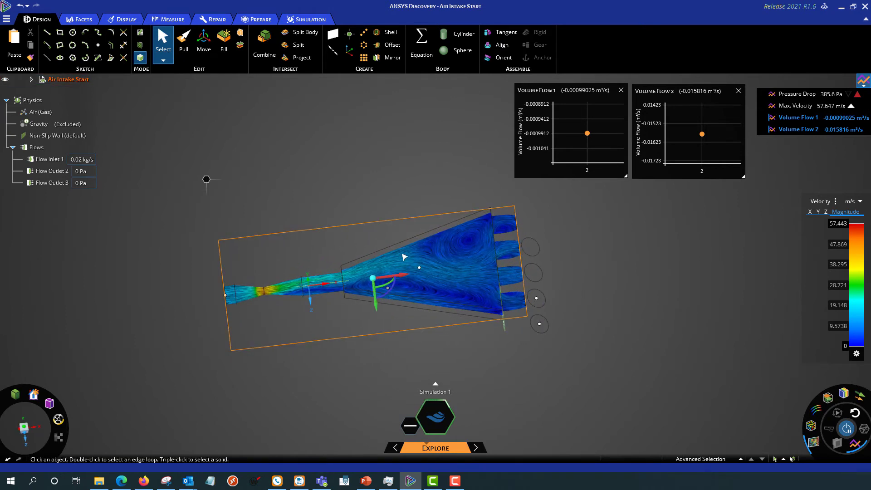
click(498, 263)
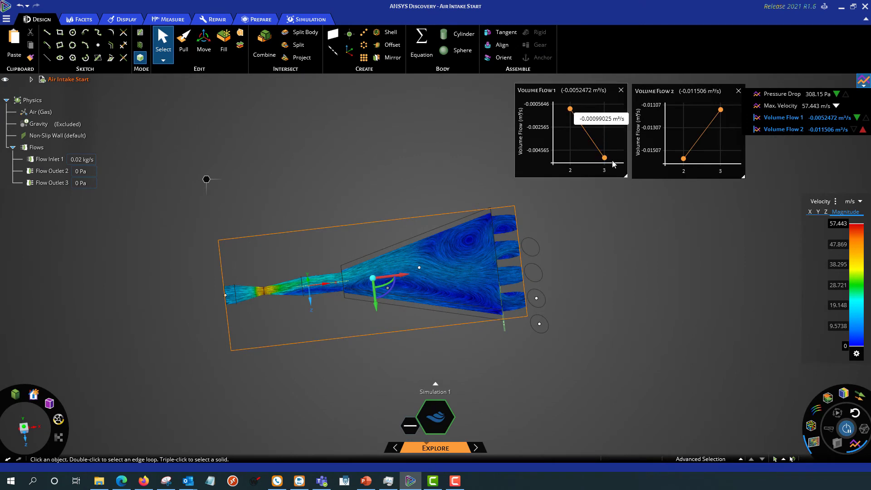
mouse_move(604, 157)
mouse_move(561, 96)
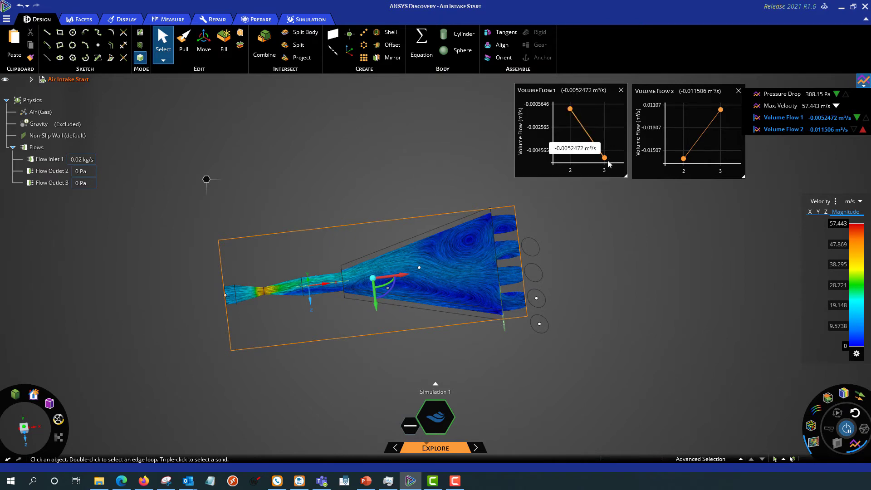
click(824, 134)
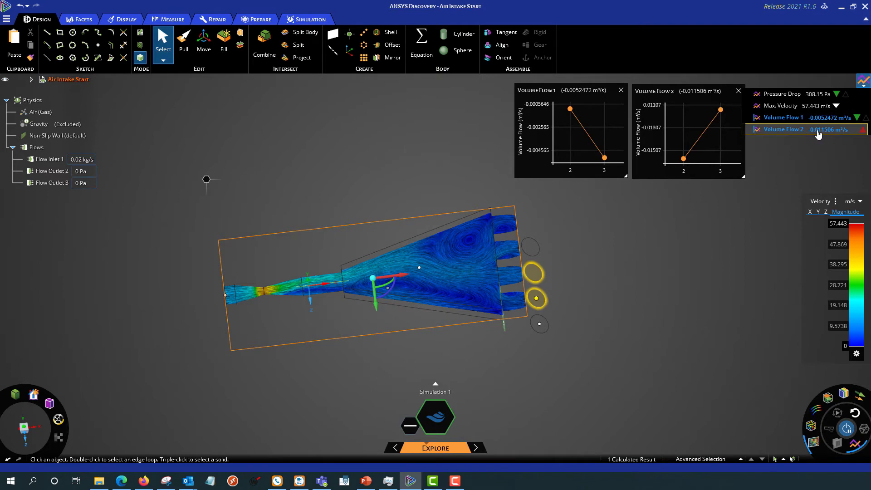
click(817, 119)
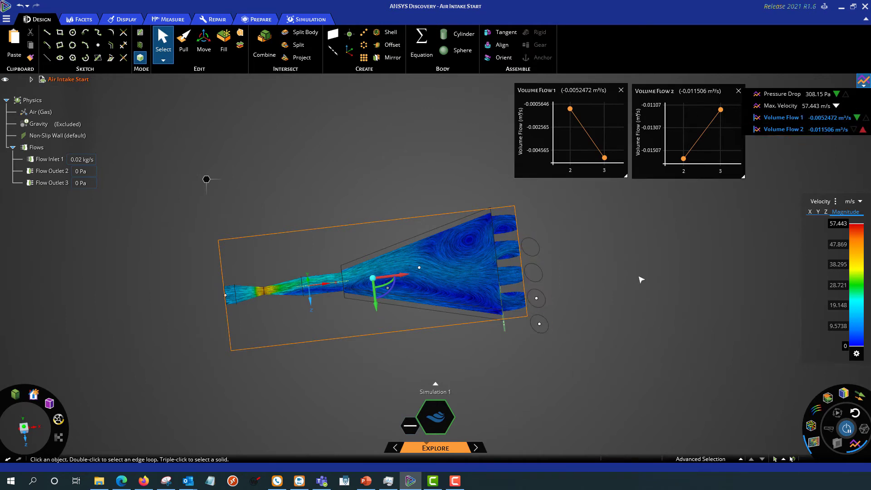
mouse_move(641, 280)
middle_down()
mouse_move(634, 249)
mouse_move(634, 284)
mouse_move(634, 276)
middle_up()
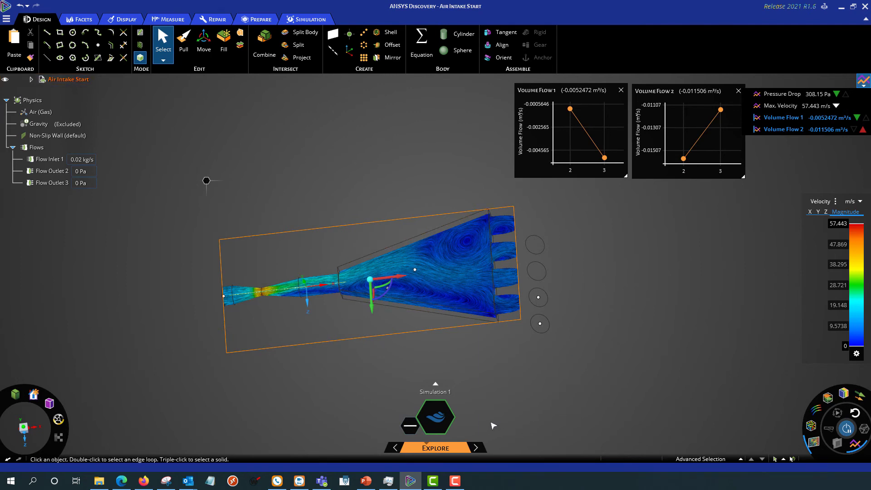
Step: Switch Simulation 1 to Refine fidelity and review its Additional Fluid Flow Options
click(476, 449)
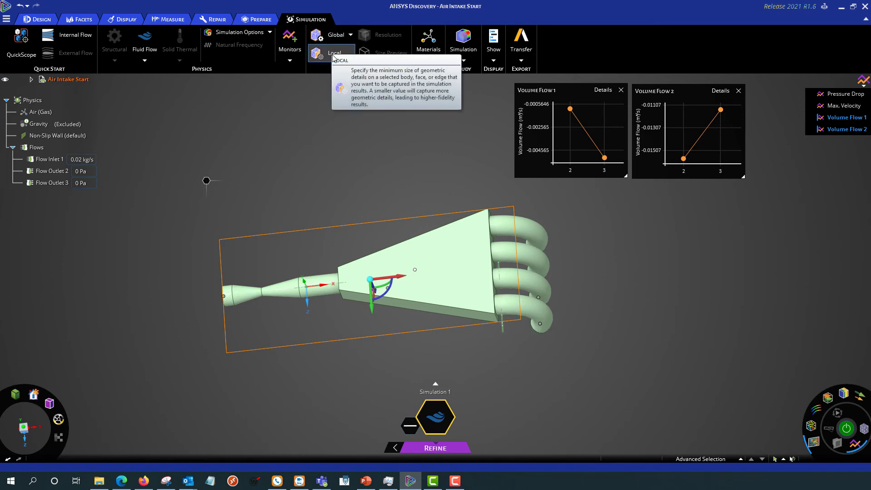
click(269, 32)
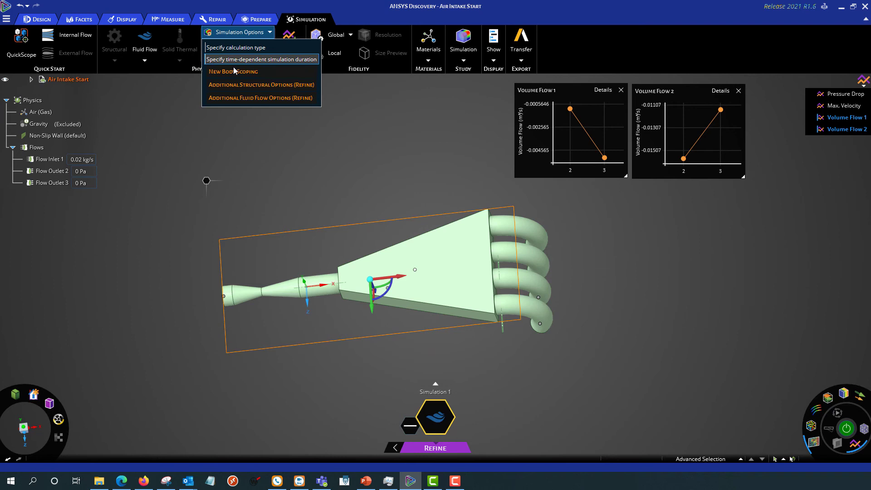
click(249, 98)
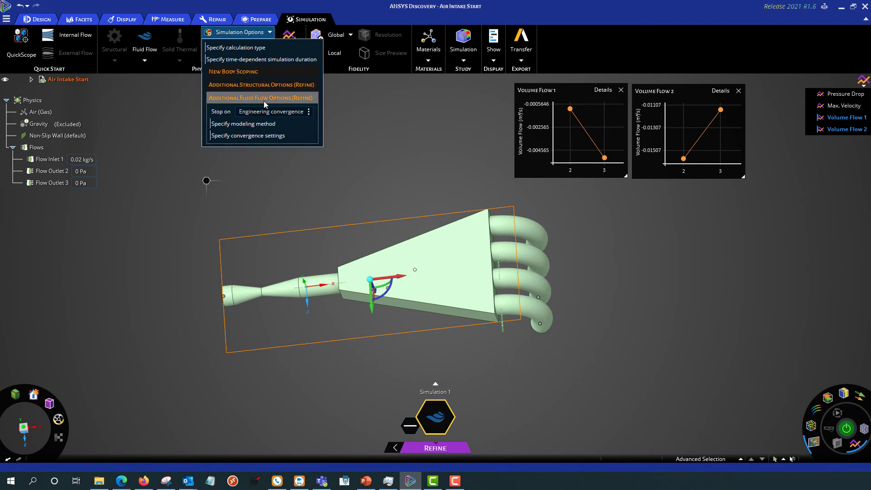
click(398, 119)
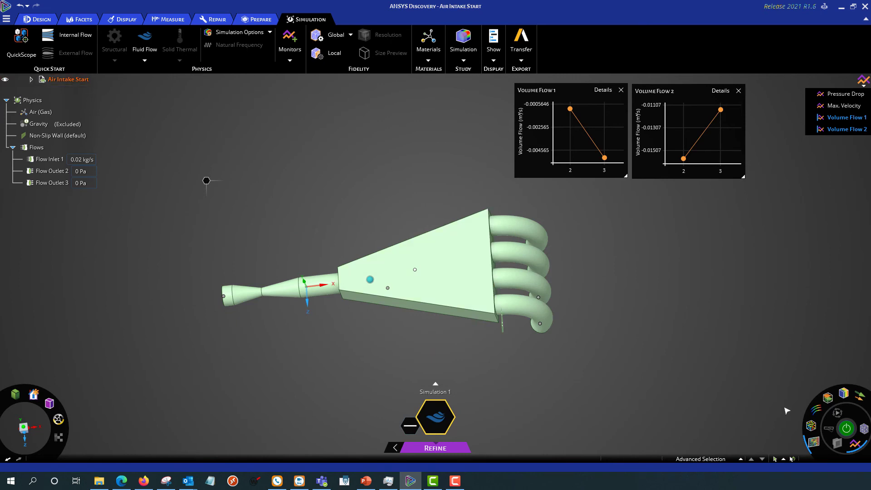
Step: Solve in Refine mode and overlay the generated mesh on the intake
click(846, 429)
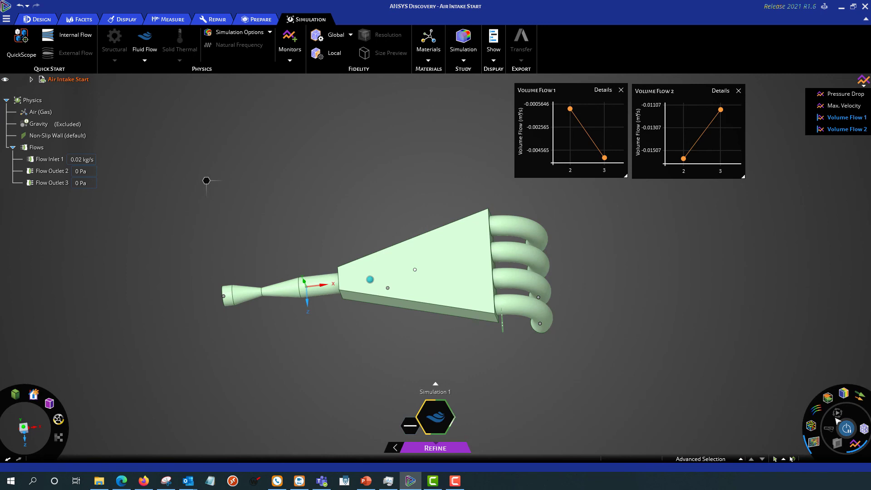
click(865, 429)
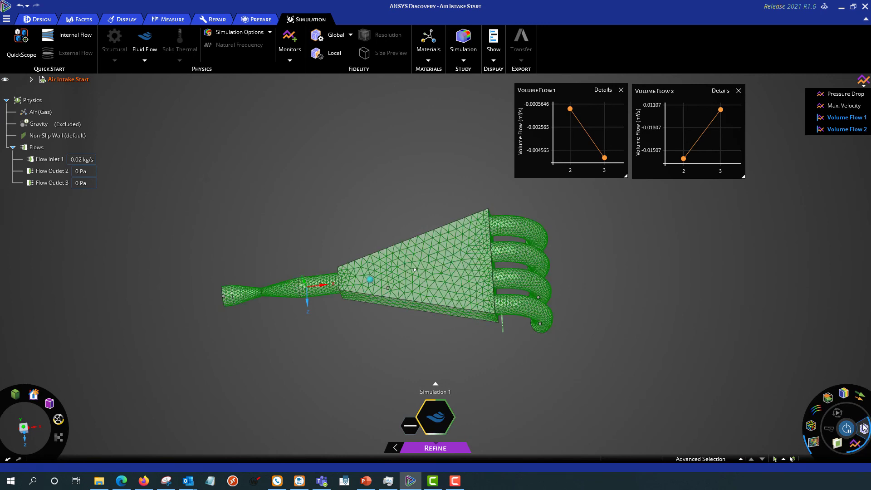
middle_drag(476, 281, 541, 321)
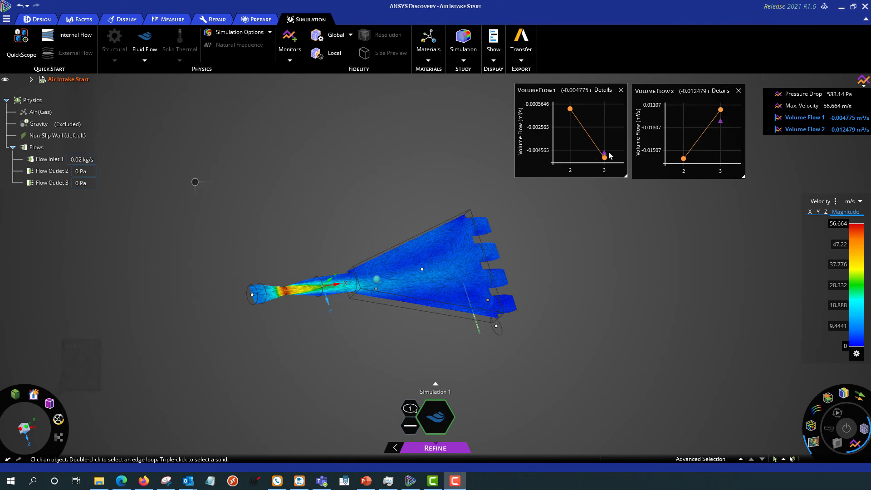
Step: Read the Refine volume flows, -0.004775 and -0.012479 m³/s, on both Volume Flow charts
mouse_move(605, 157)
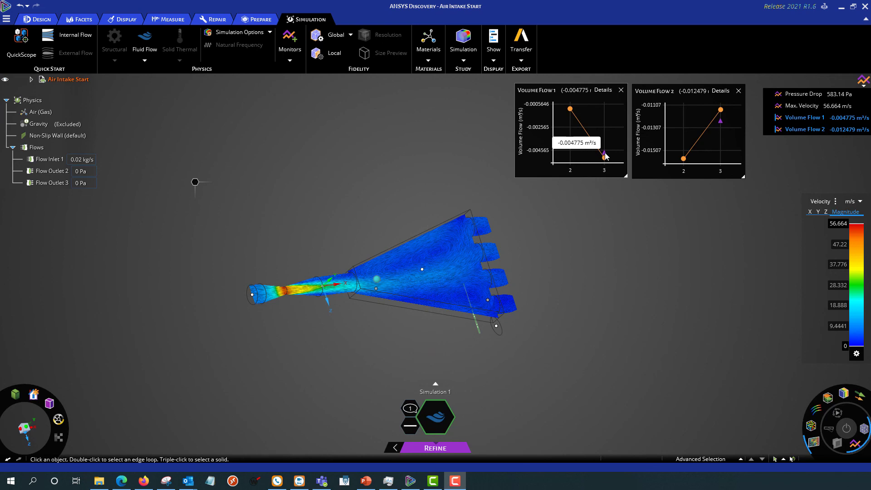
mouse_move(722, 123)
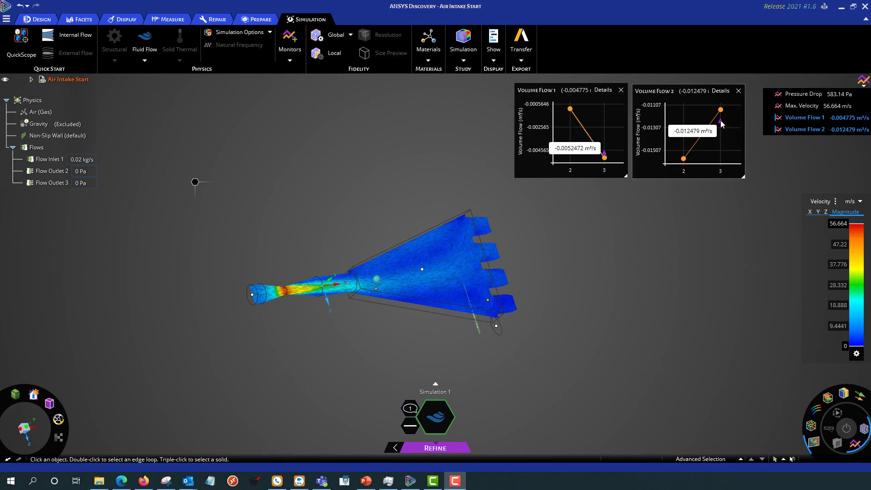